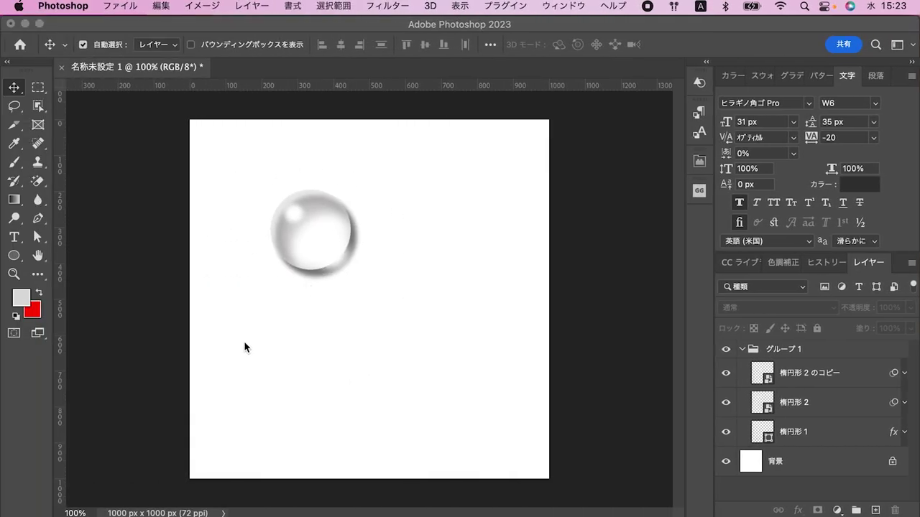
- Select the Ellipse Tool from the toolbar
left_click(14, 258)
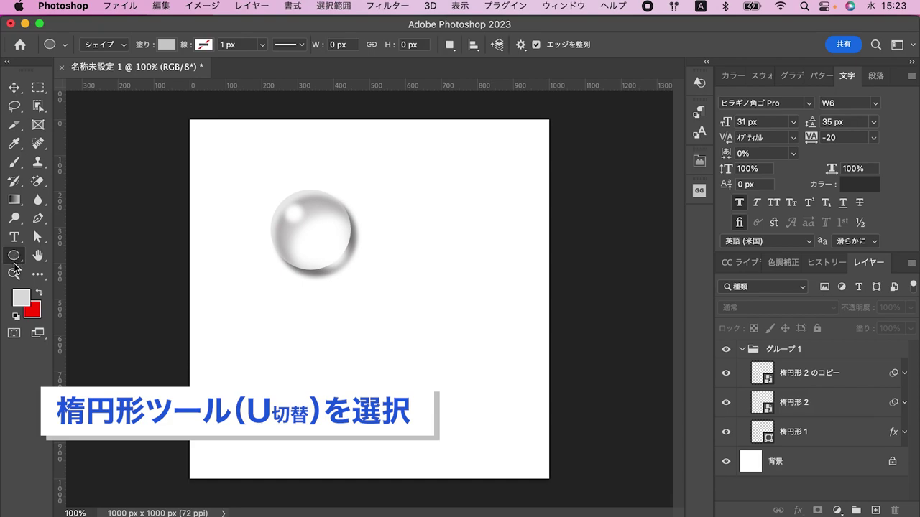
- Draw a 236×236 px circle at the canvas's lower right and set its fill to No Color
left_click_drag(383, 301, 468, 385)
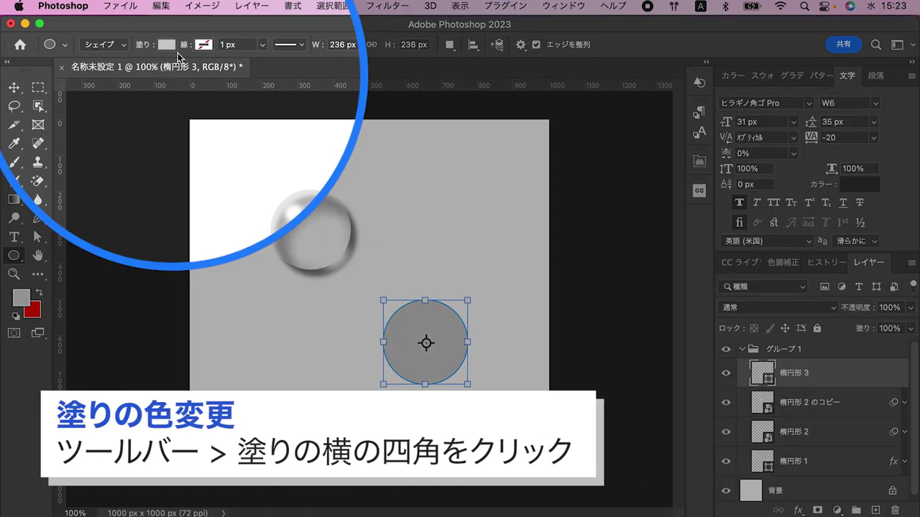
left_click(166, 45)
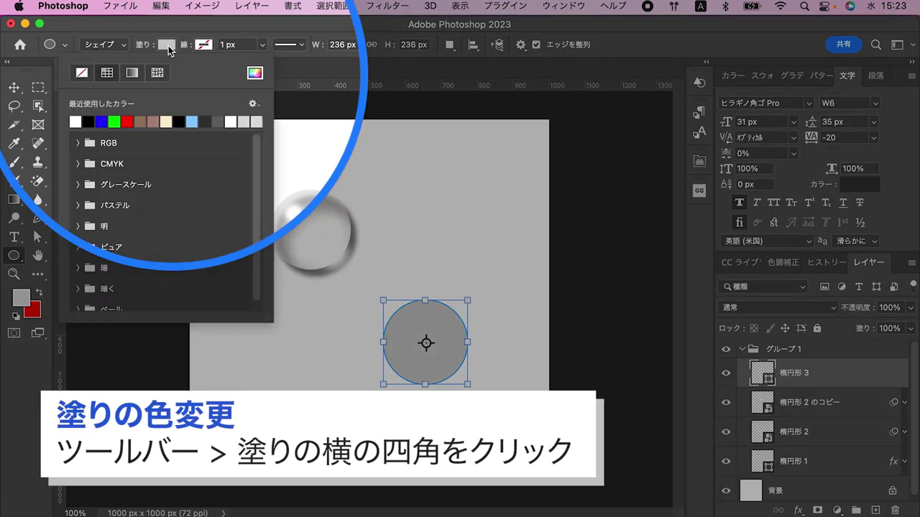
left_click(81, 75)
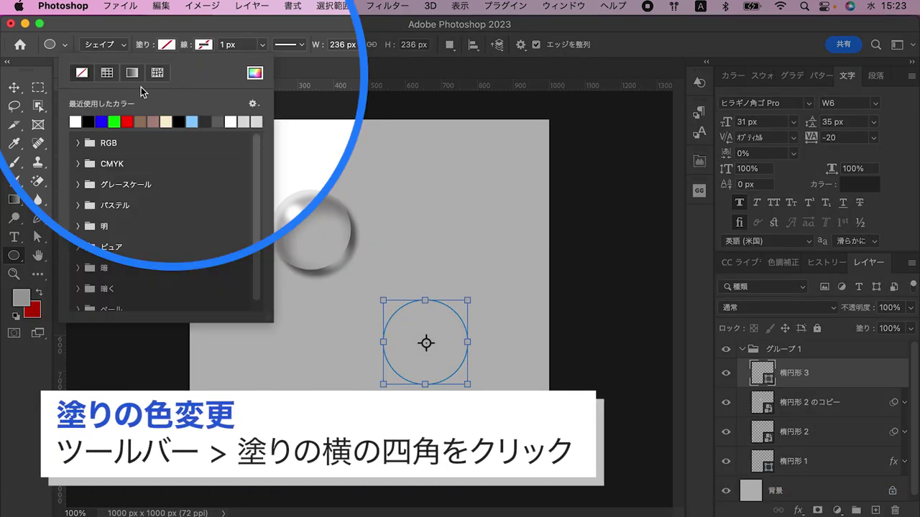
left_click(179, 45)
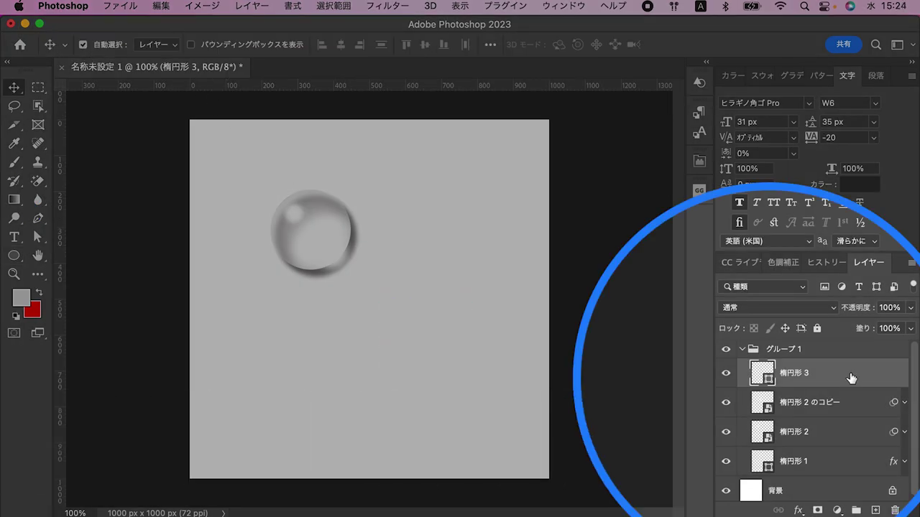
- Give 楕円形 3 a Multiply drop shadow: 50% opacity, 130°, 23 px distance, 0% spread, 16 px size
double_click(850, 376)
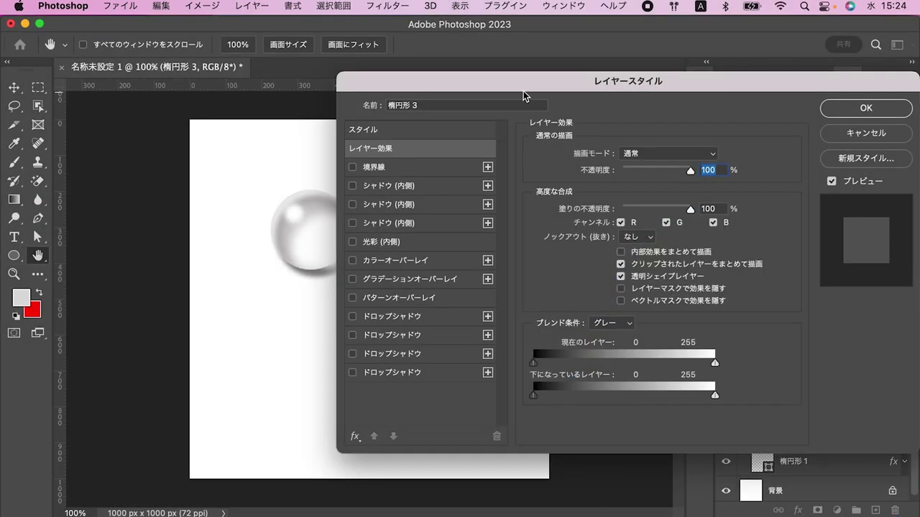
left_click_drag(523, 89, 634, 87)
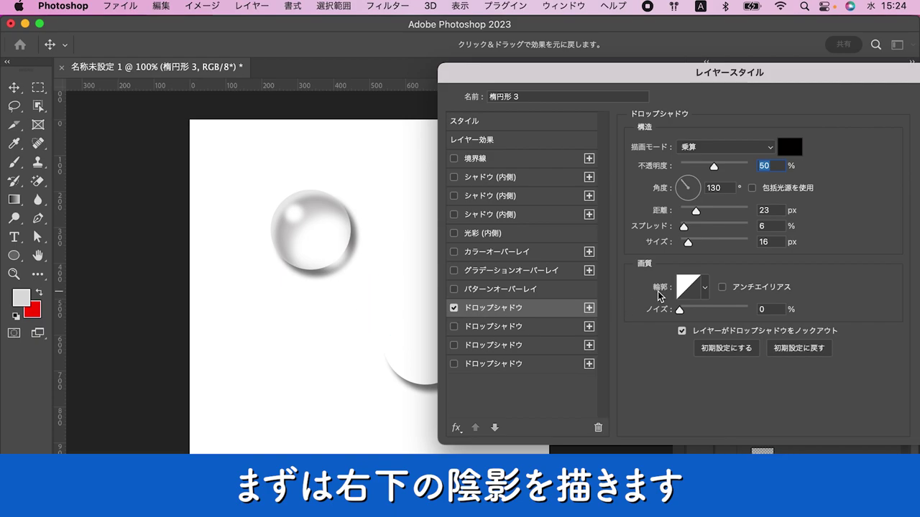
left_click_drag(703, 79, 737, 71)
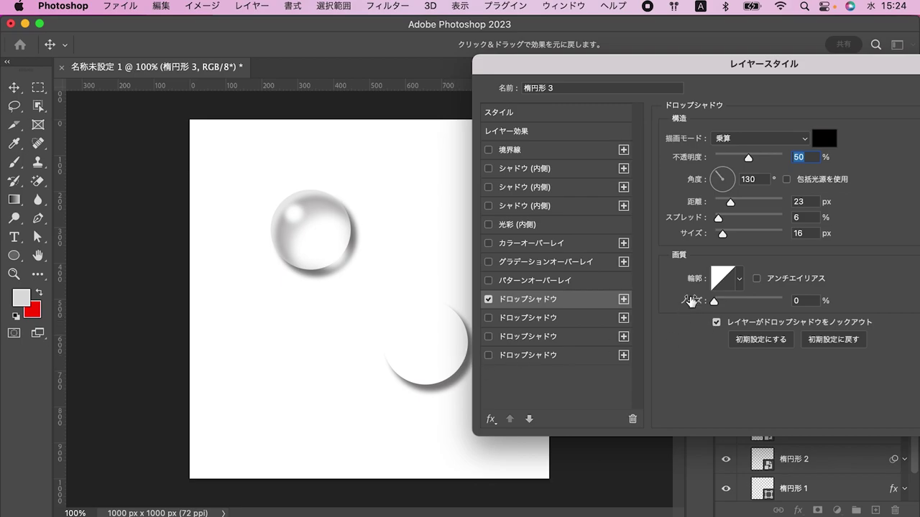
left_click_drag(717, 218, 670, 221)
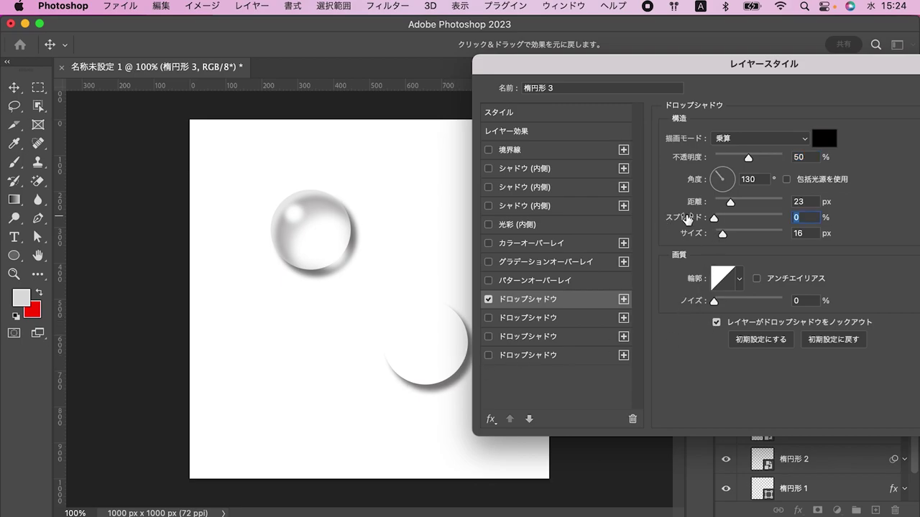
mouse_move(714, 220)
left_mouse_down()
mouse_move(766, 223)
mouse_move(694, 227)
left_mouse_up()
mouse_move(726, 66)
left_mouse_down()
mouse_move(674, 26)
mouse_move(498, 83)
left_mouse_up()
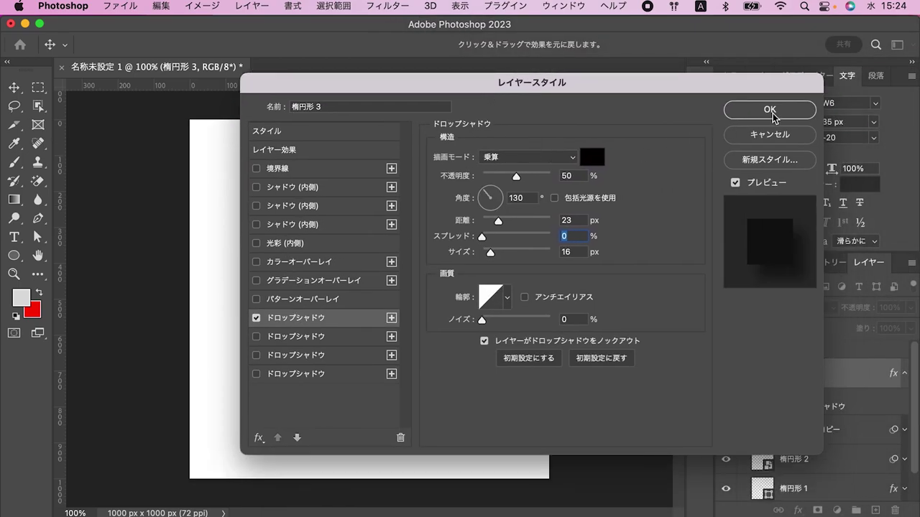
left_click(769, 109)
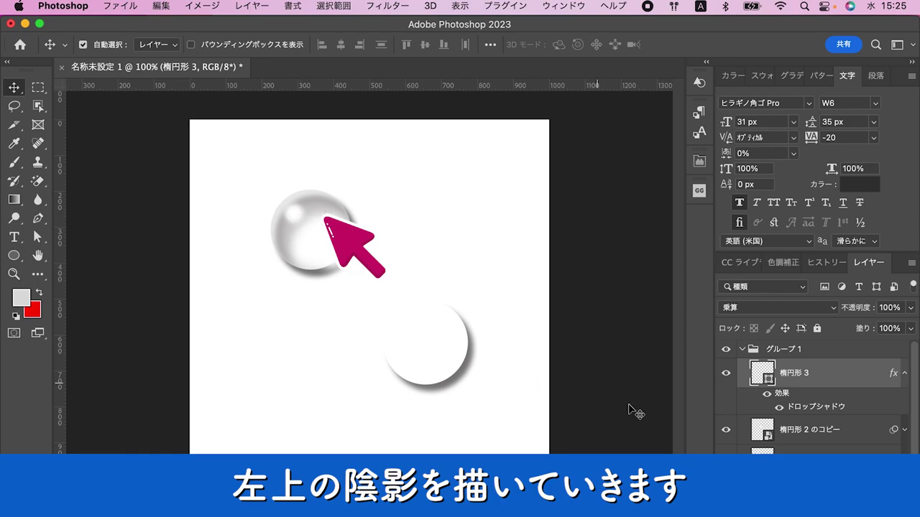
- Enable an Inner Shadow on 楕円形 3 and add a second Inner Shadow from the fx list
double_click(787, 406)
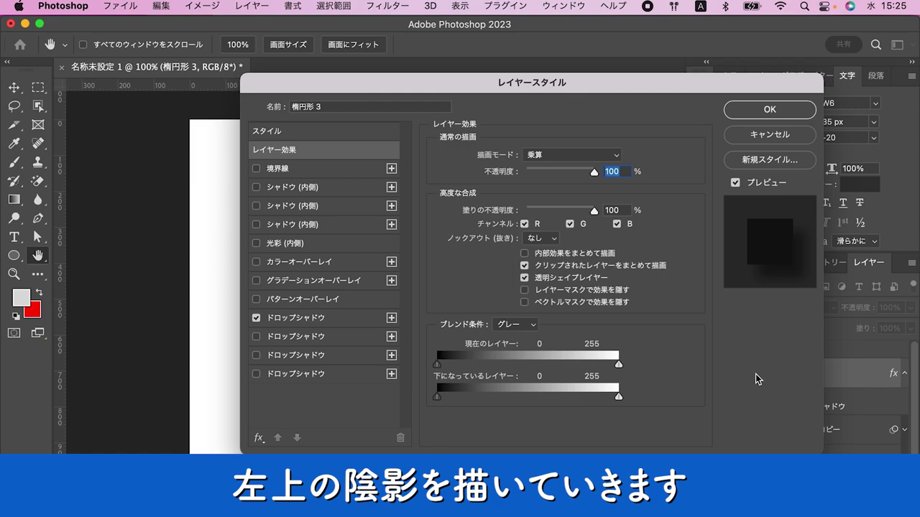
left_click_drag(558, 94, 707, 12)
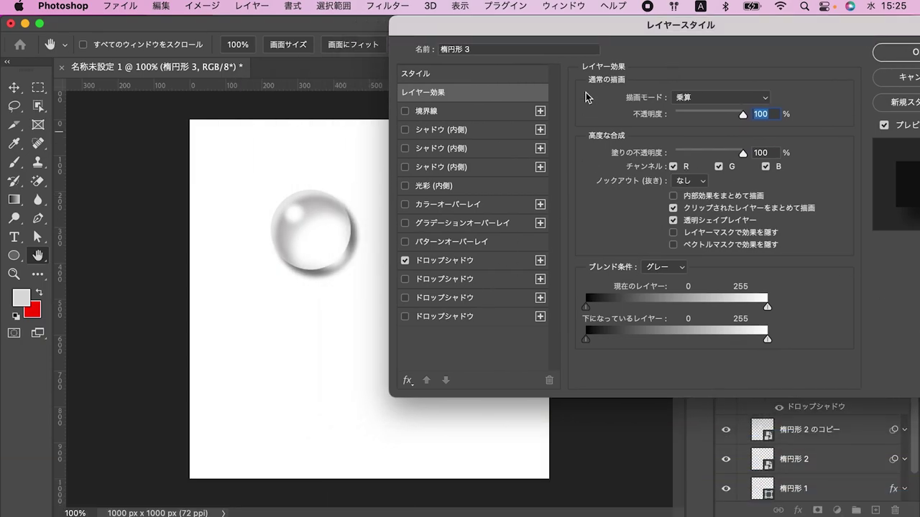
left_click_drag(601, 32, 684, 97)
left_click(488, 196)
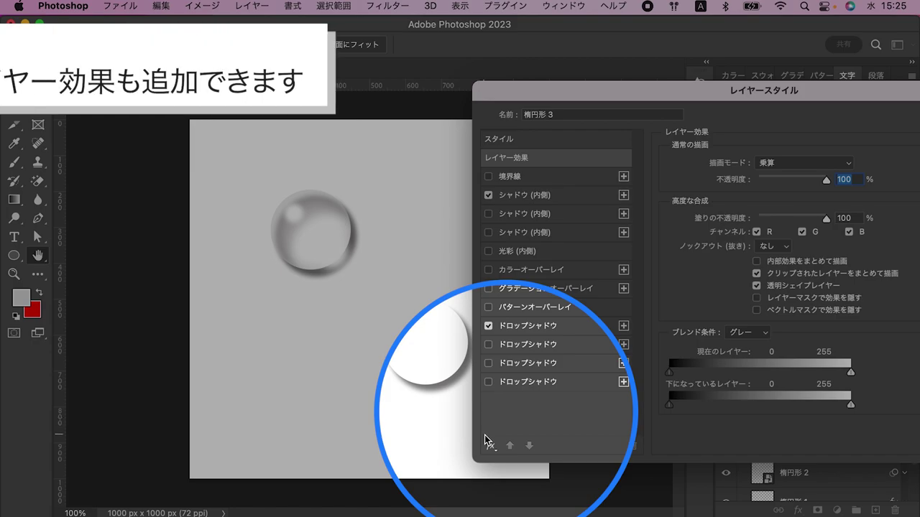
left_click(489, 447)
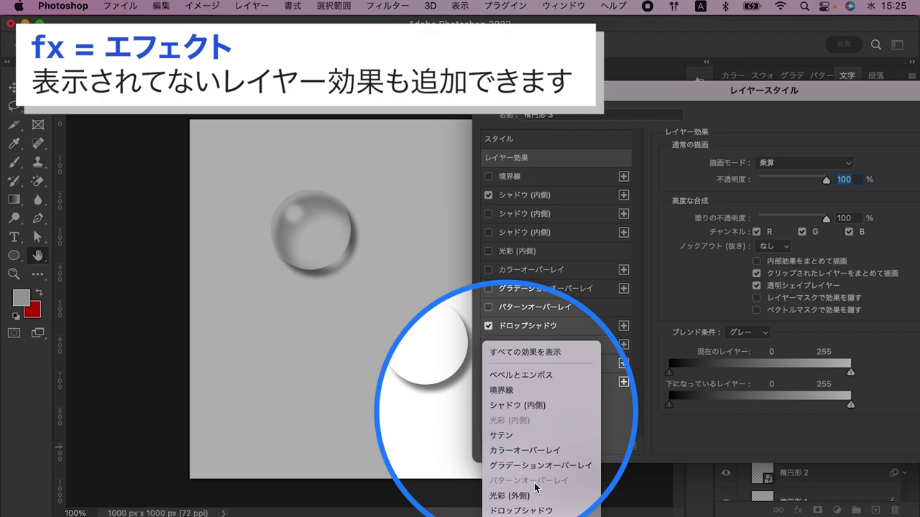
left_click(541, 406)
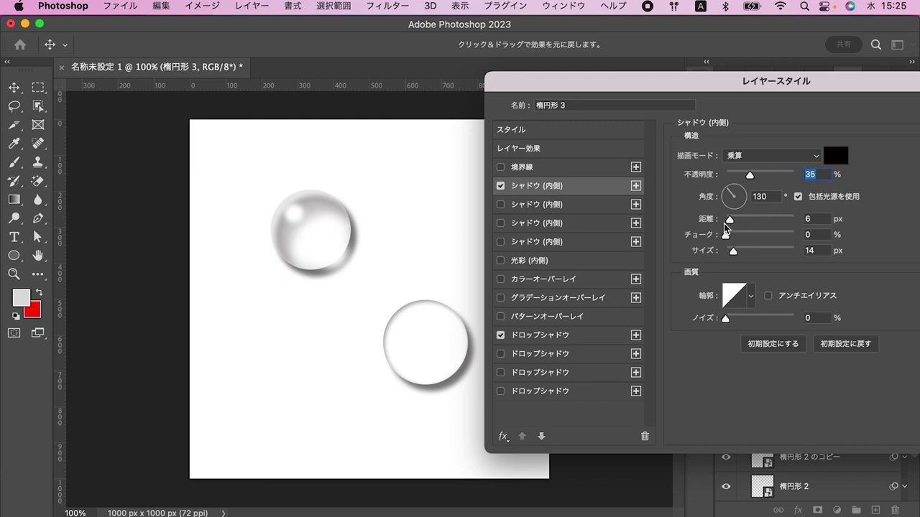
- Set the inner shadow to 32% opacity, 38 px distance, 0% choke and 46 px size
left_click_drag(749, 178, 747, 177)
left_click_drag(729, 221, 757, 220)
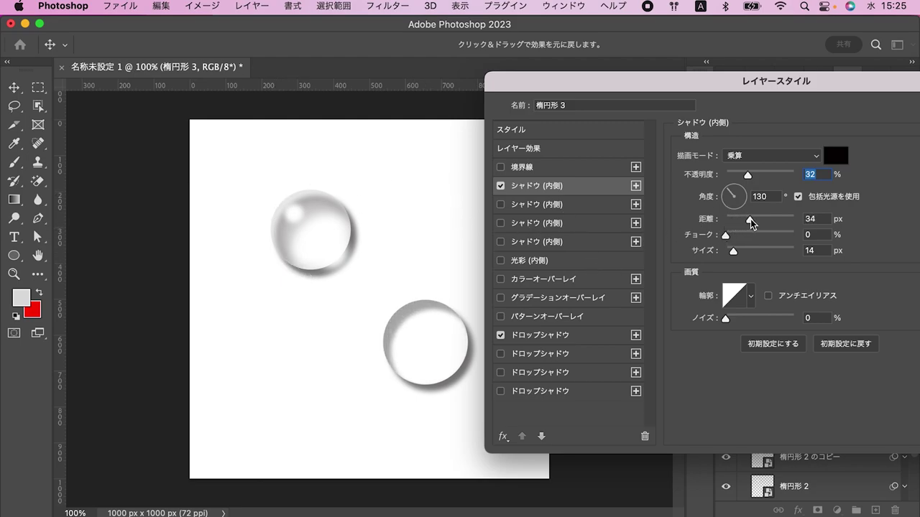
left_click_drag(757, 220, 753, 221)
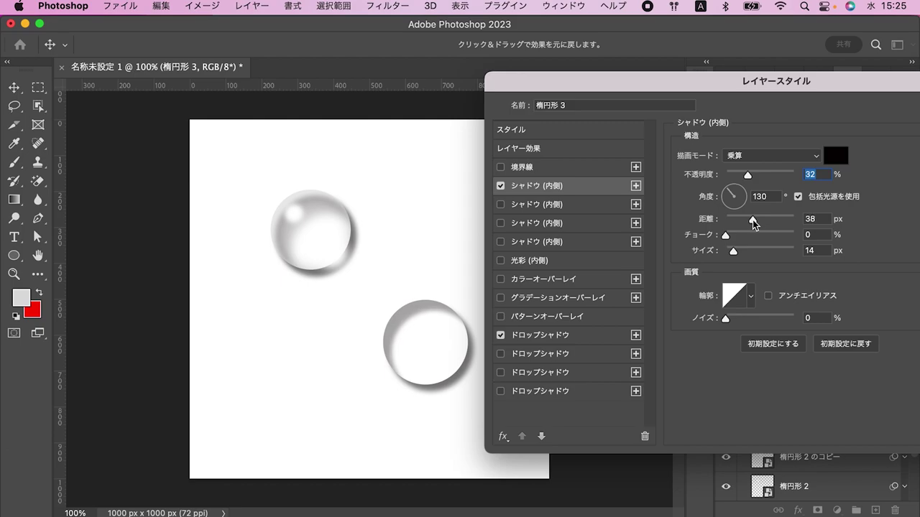
left_click(709, 237)
left_click_drag(733, 253, 741, 256)
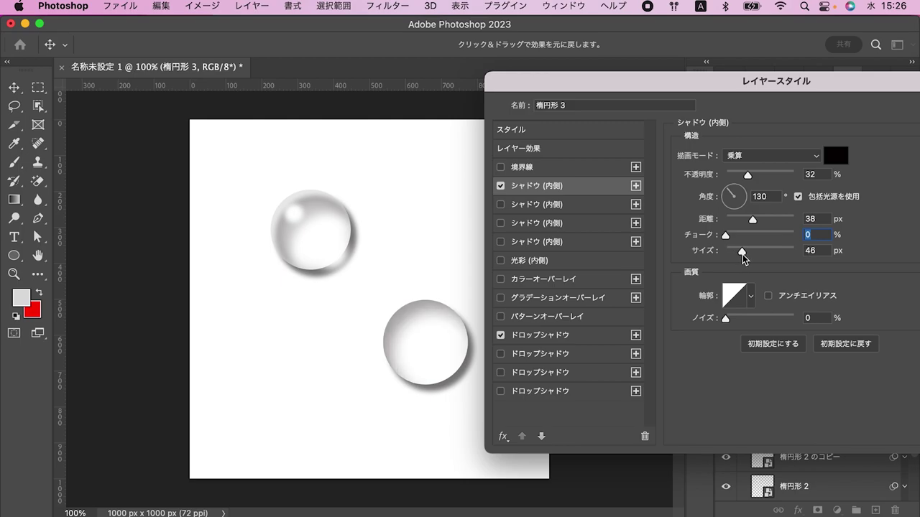
left_click_drag(742, 259, 744, 257)
left_click_drag(760, 87, 755, 60)
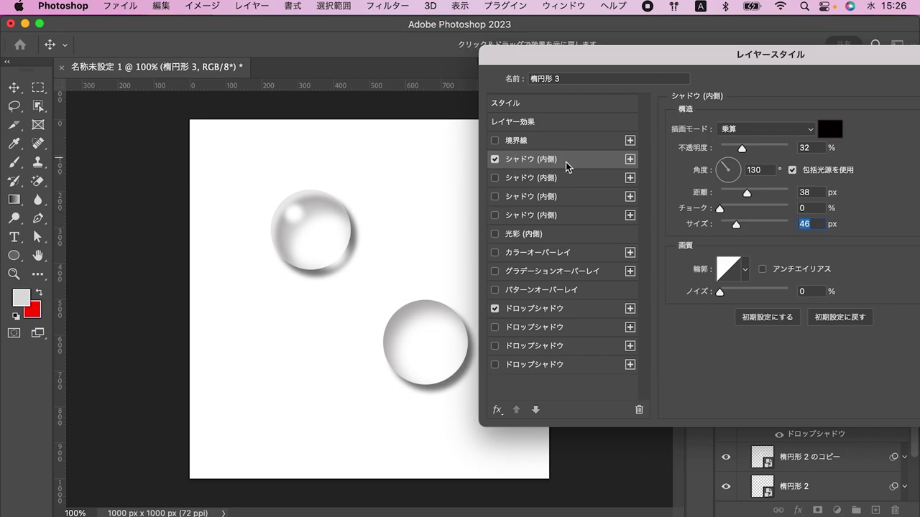
left_click(494, 177)
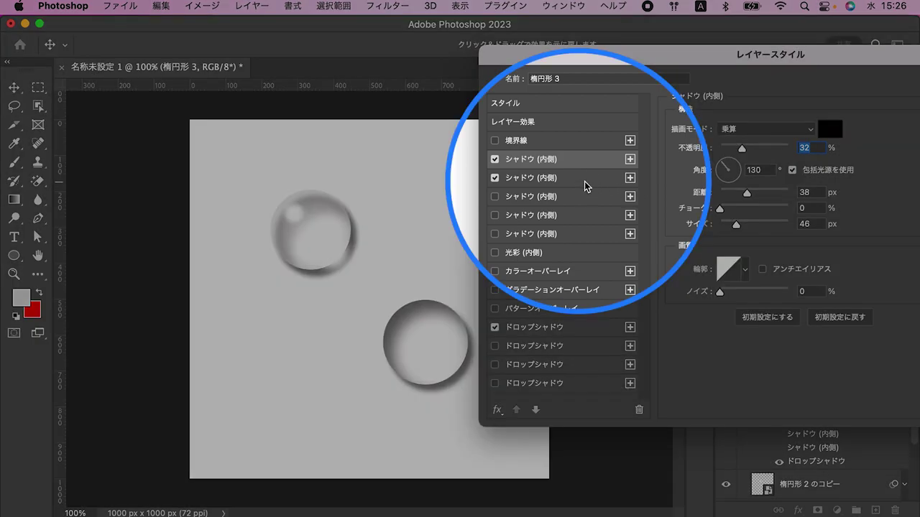
- Switch the new inner shadow to Screen blending with a white #ffffff colour
left_click(584, 180)
left_click(586, 163)
left_click(559, 180)
left_click(567, 164)
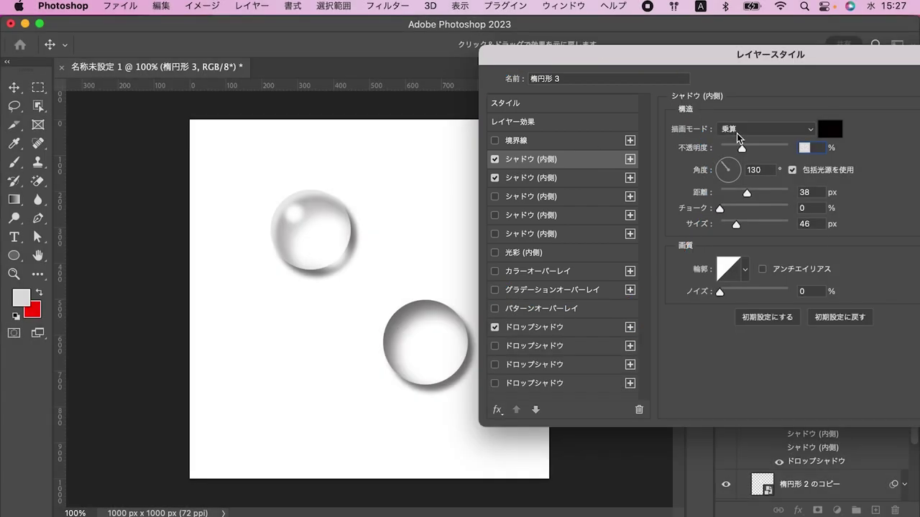
left_click(737, 133)
left_click(751, 210)
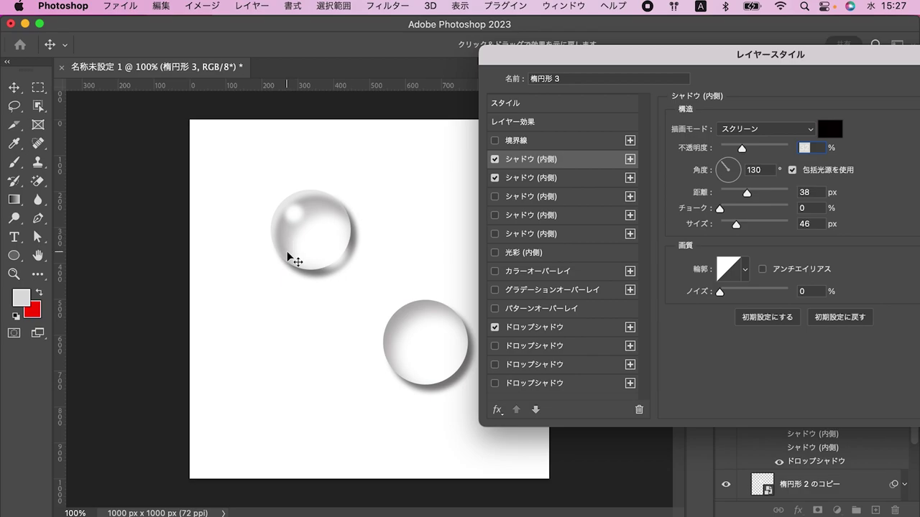
left_click_drag(739, 225, 724, 223)
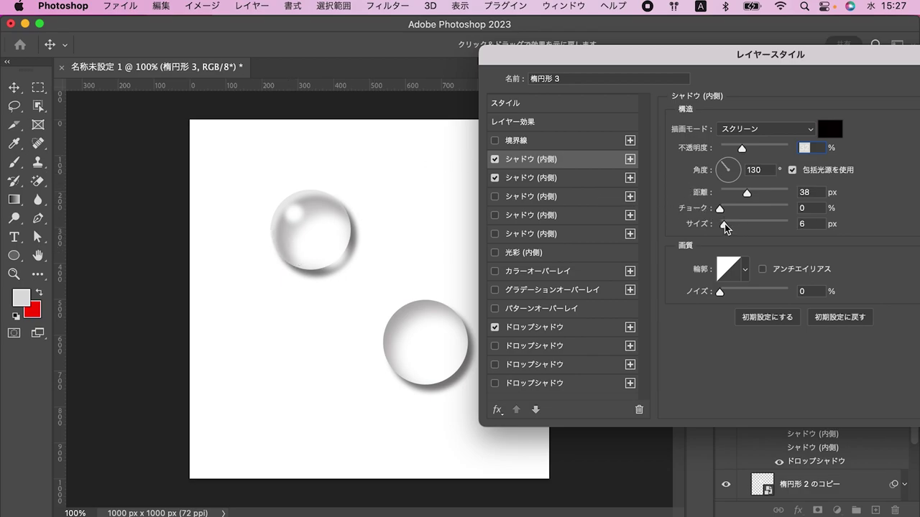
left_click(829, 130)
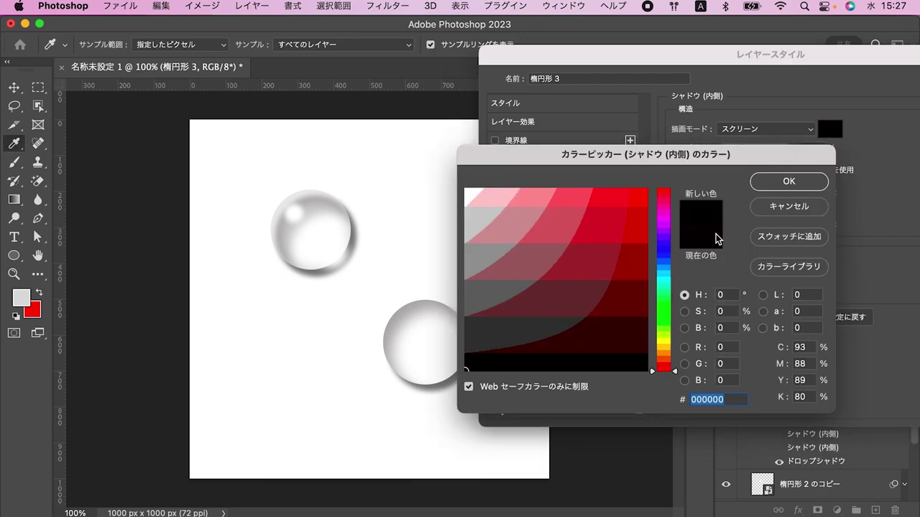
left_click(473, 193)
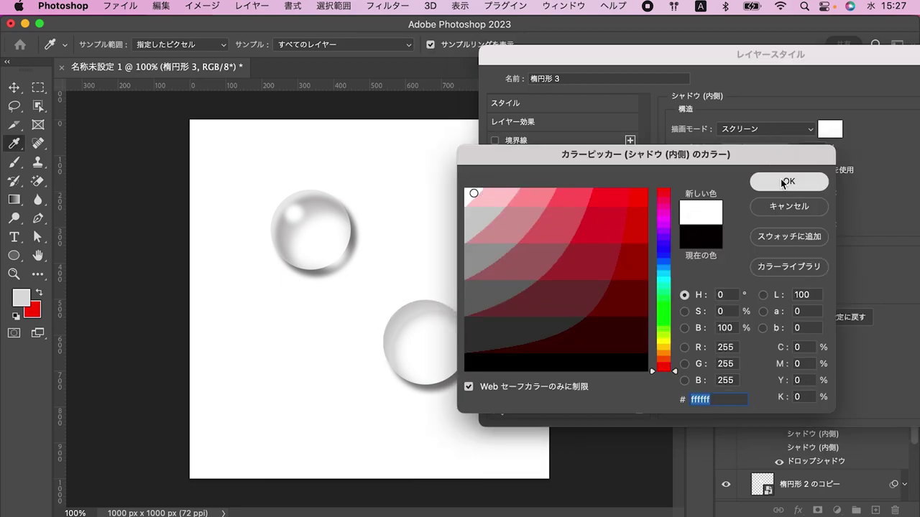
left_click(781, 184)
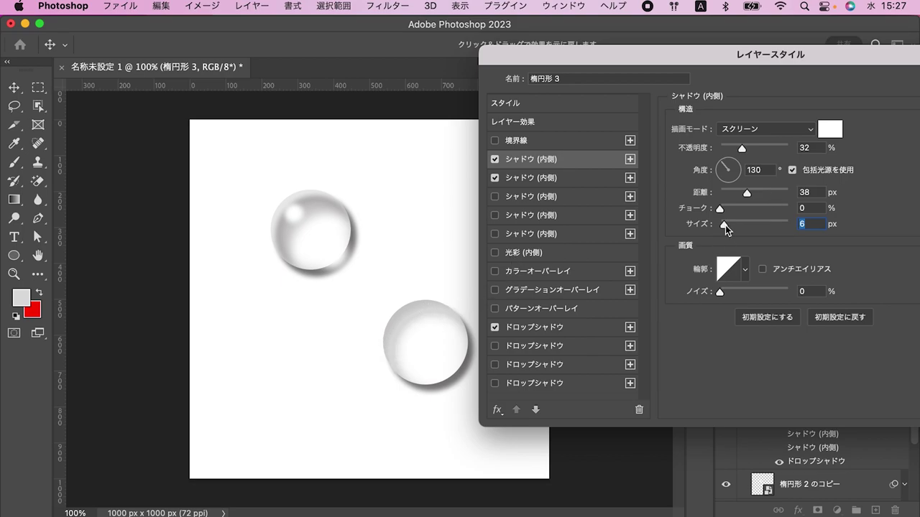
- Set the white inner shadow to 52% opacity, 18 px distance and 16 px size
left_click_drag(725, 225, 724, 224)
left_click_drag(746, 192, 732, 192)
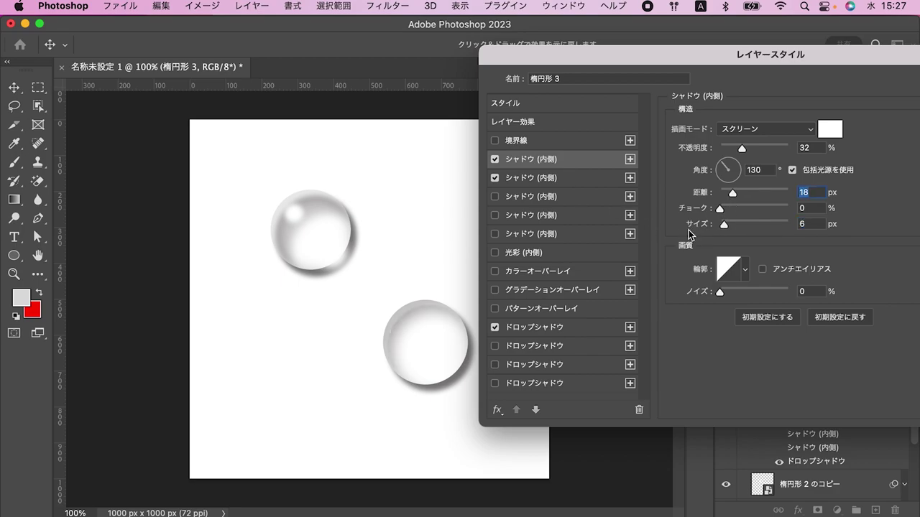
left_click_drag(721, 225, 726, 226)
left_click_drag(740, 148, 759, 149)
type("16")
key("Tab")
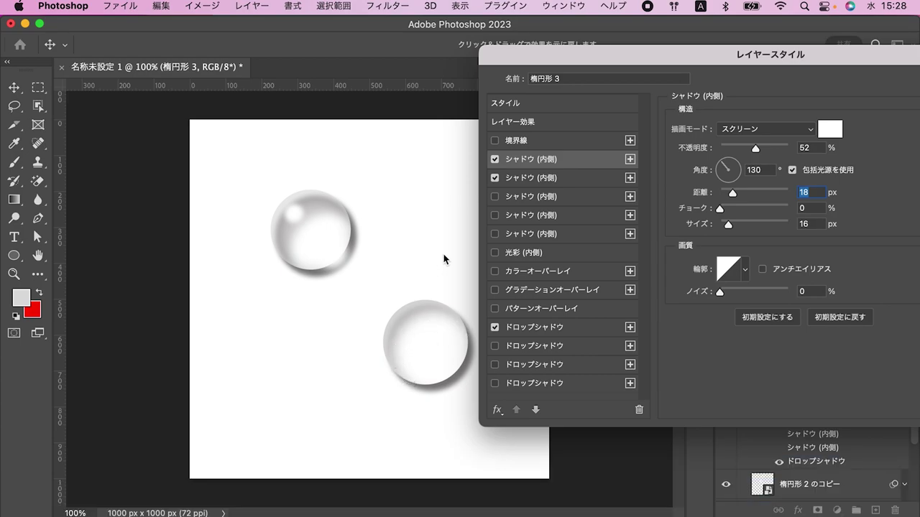
- Turn on a third inner shadow using Multiply blending and black colour
left_click(495, 196)
left_click(520, 201)
left_click(751, 130)
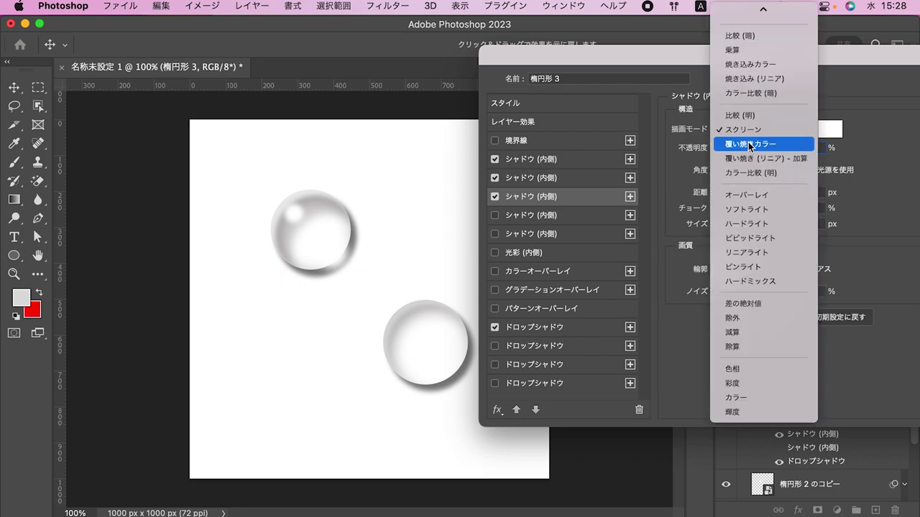
left_click(753, 51)
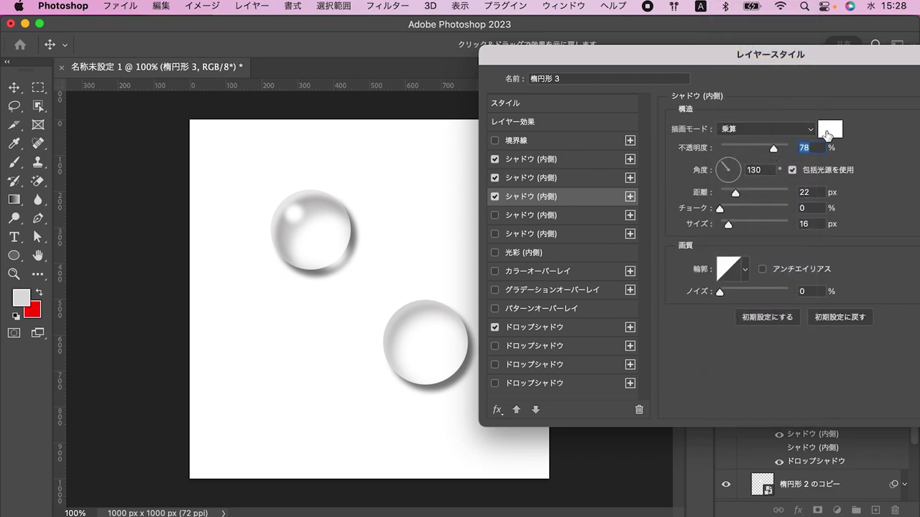
left_click(830, 131)
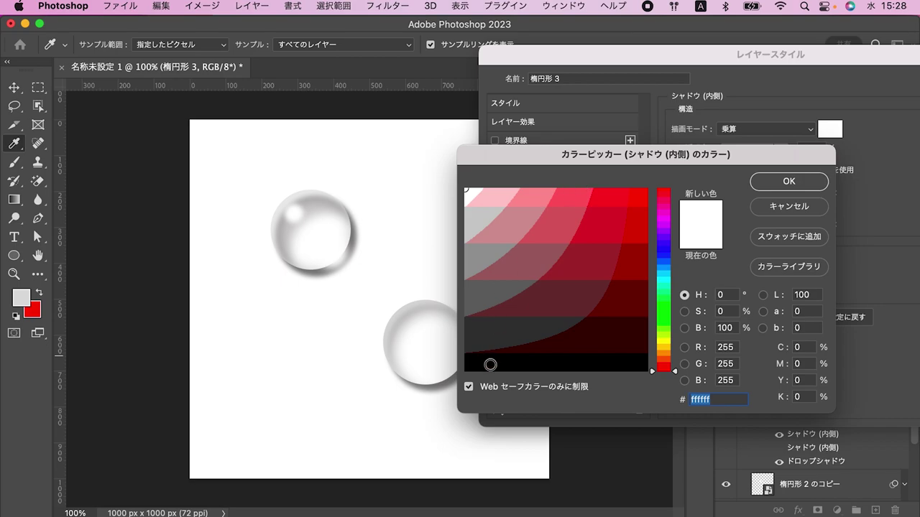
left_click(491, 365)
left_click(789, 186)
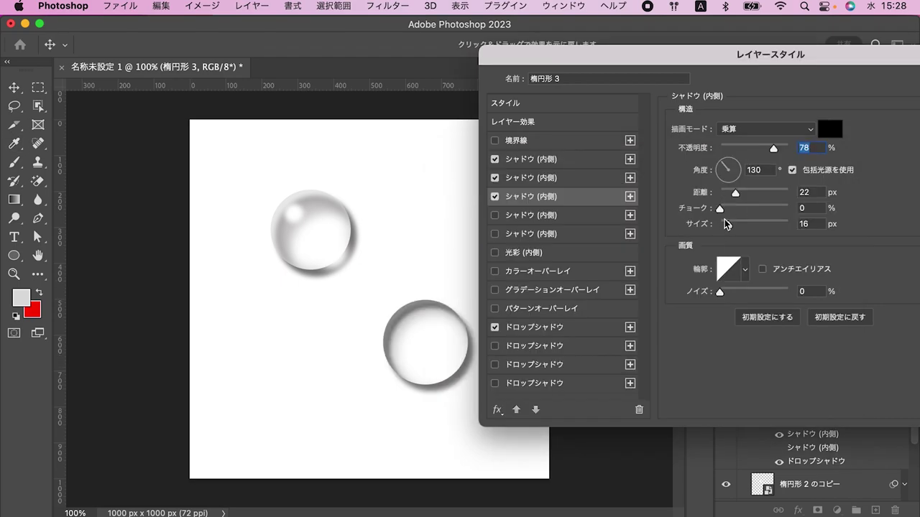
- Set the third inner shadow to 10% opacity, 91 px distance and 84 px size
left_click(729, 149)
left_click_drag(735, 193, 754, 225)
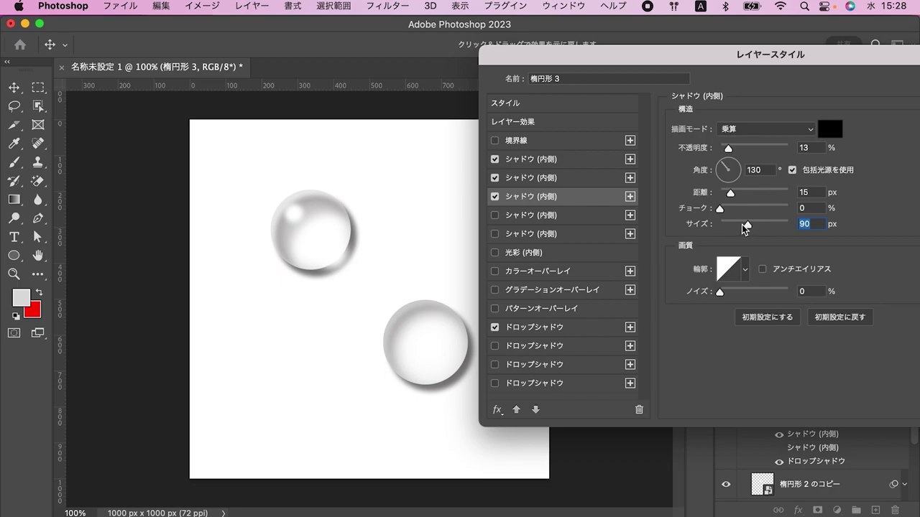
left_click_drag(728, 148, 739, 149)
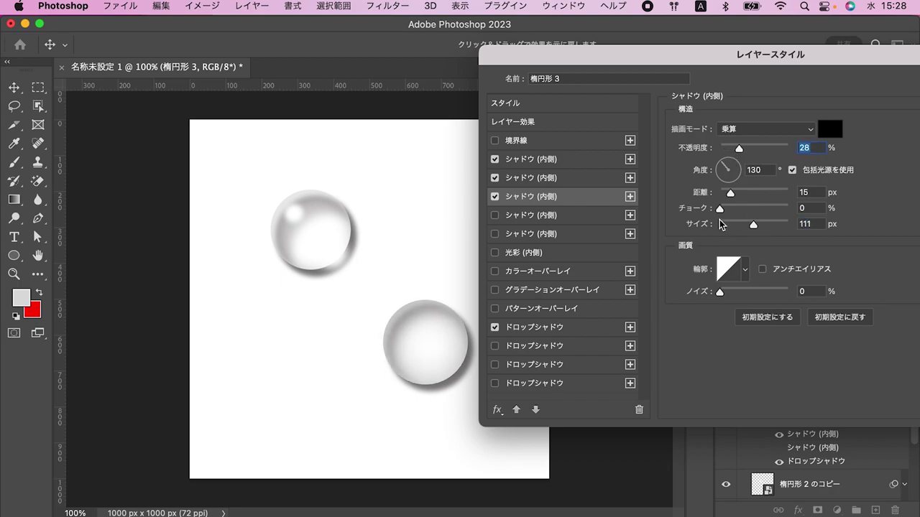
left_click_drag(747, 228, 738, 224)
left_click_drag(730, 193, 769, 195)
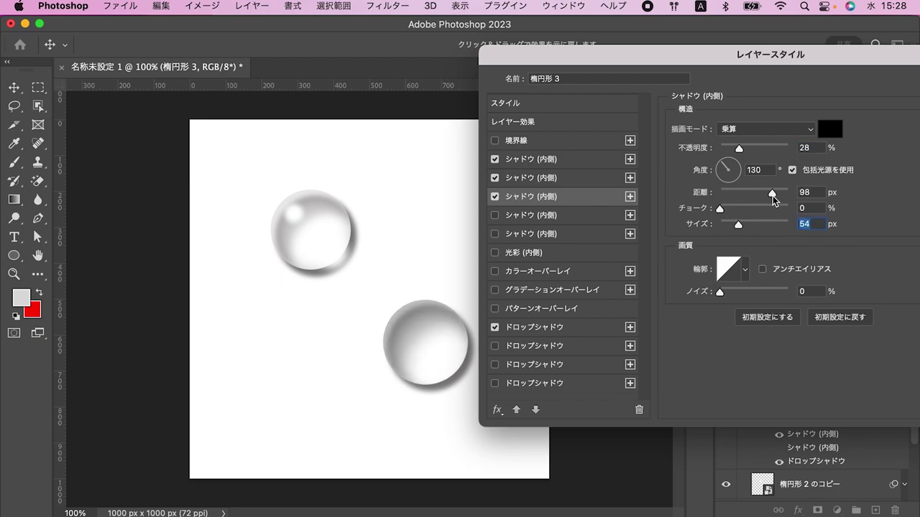
left_click_drag(738, 148, 734, 149)
left_click_drag(738, 224, 747, 225)
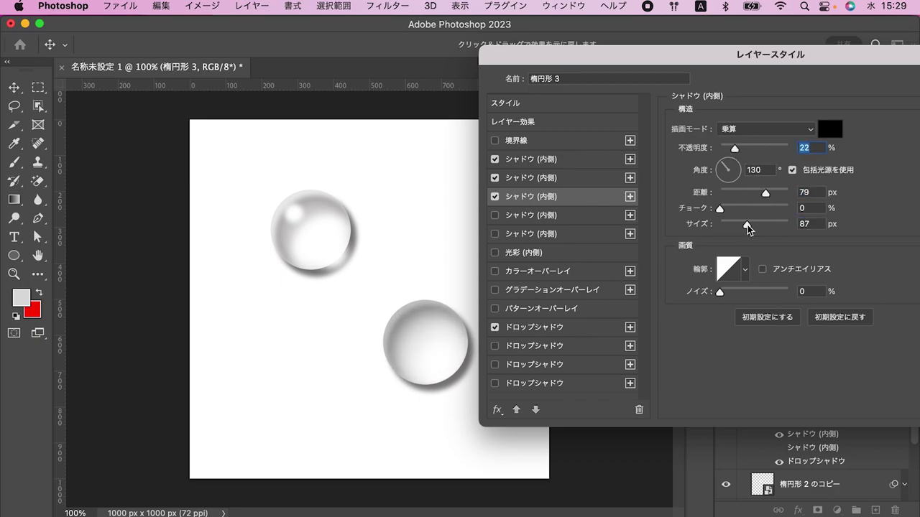
left_click_drag(734, 148, 726, 149)
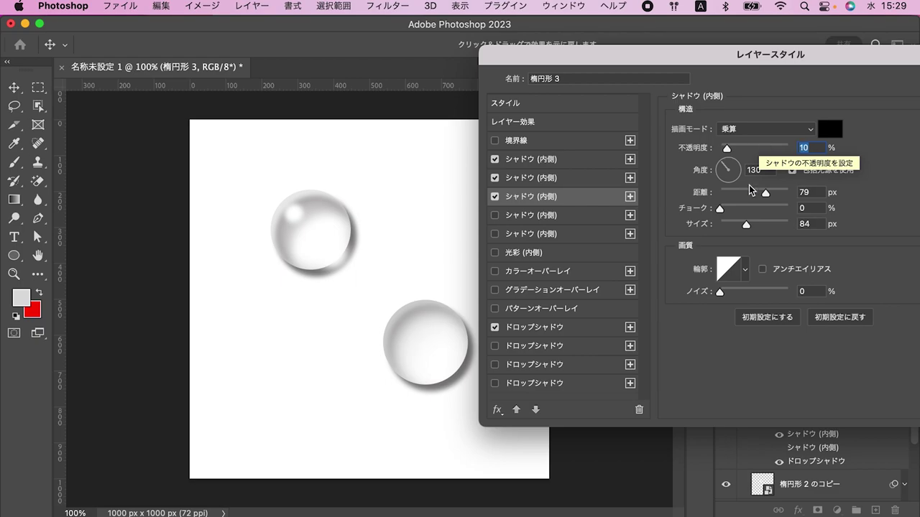
left_click_drag(766, 192, 771, 194)
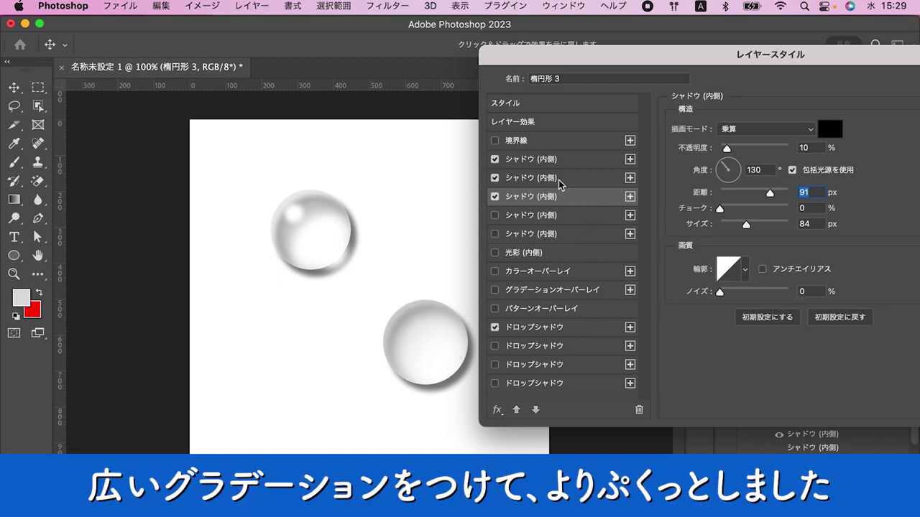
left_click_drag(566, 55, 486, 41)
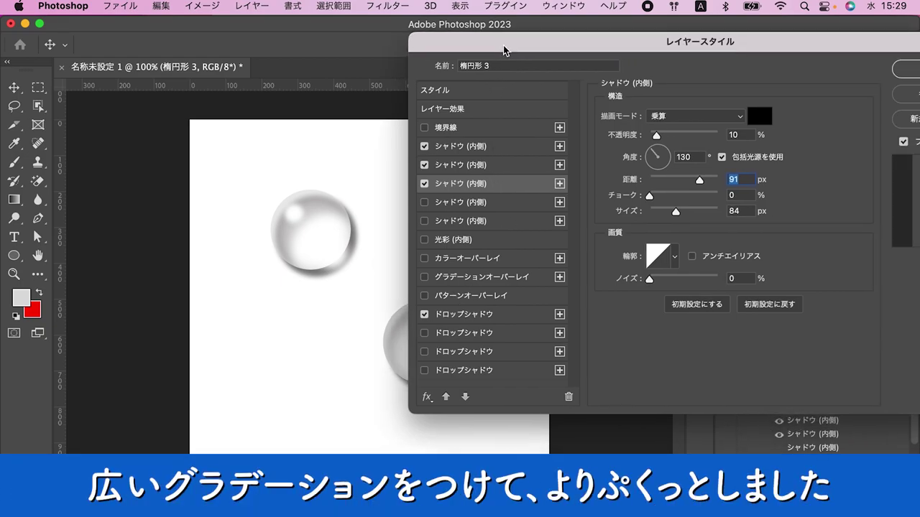
mouse_move(568, 38)
left_mouse_down()
mouse_move(596, 40)
mouse_move(599, 58)
mouse_move(624, 66)
left_mouse_up()
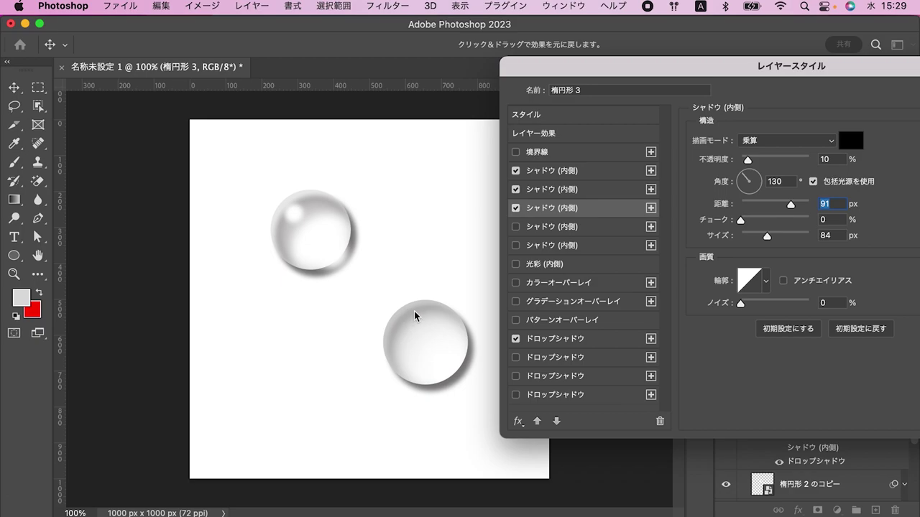
left_click_drag(689, 66, 567, 65)
- Apply the layer style and draw a 53 px white circle, 楕円形 4, on the droplet's upper left
left_click(897, 88)
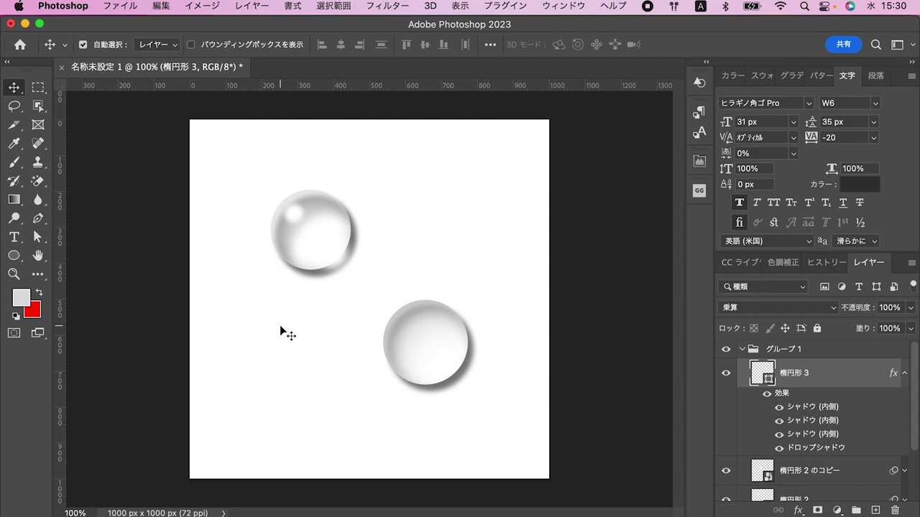
left_click(14, 255)
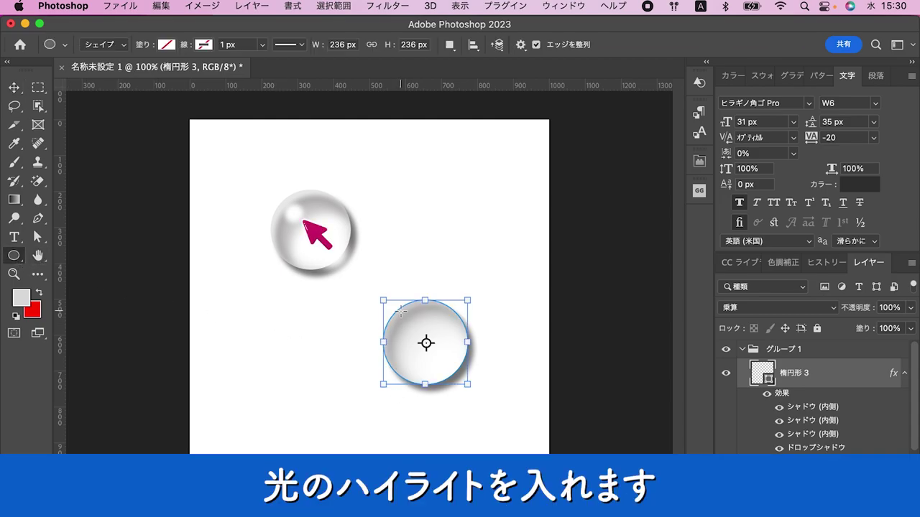
left_click_drag(400, 311, 419, 334)
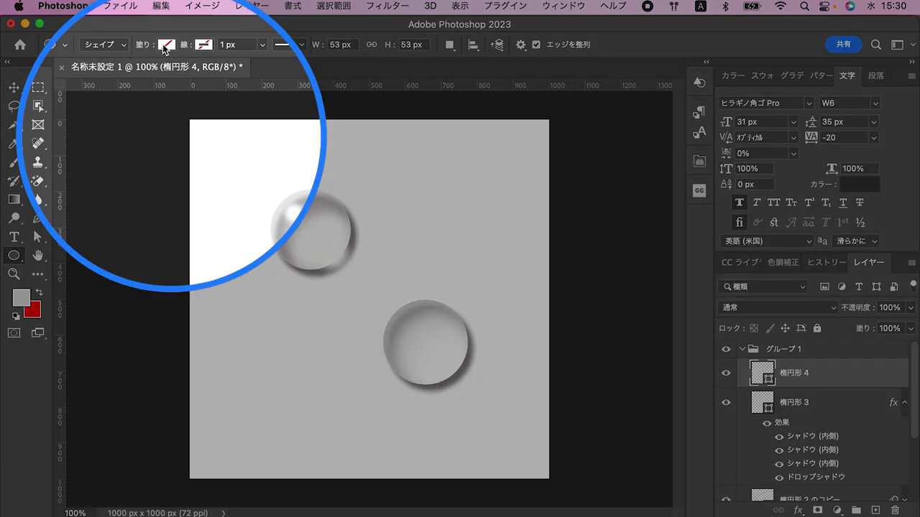
left_click(166, 45)
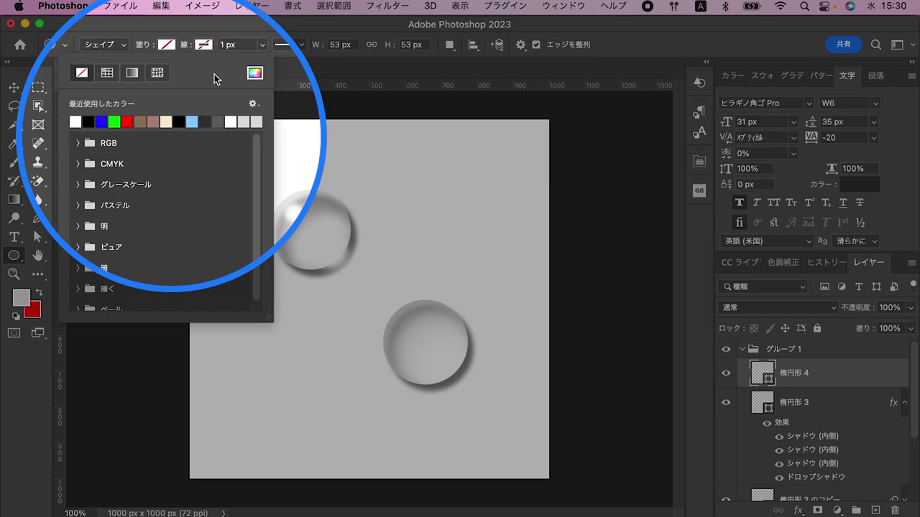
left_click(254, 72)
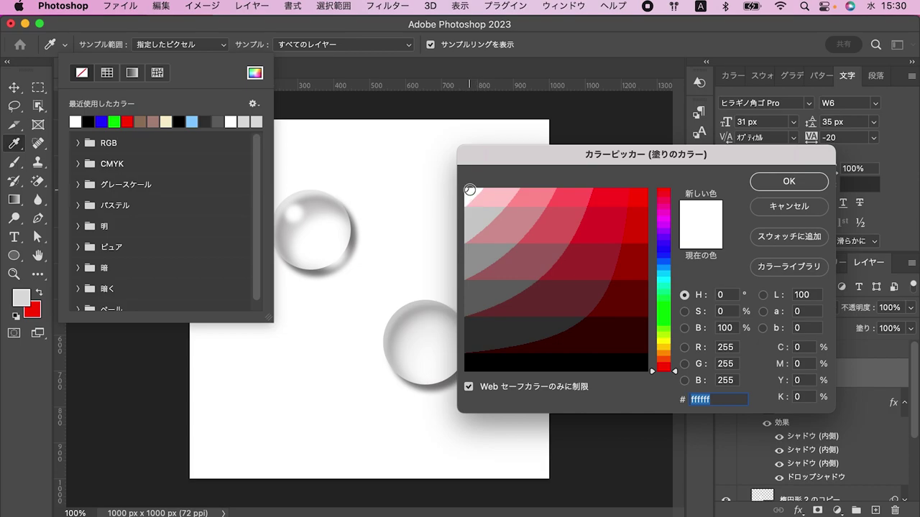
left_click(794, 182)
left_click(479, 309)
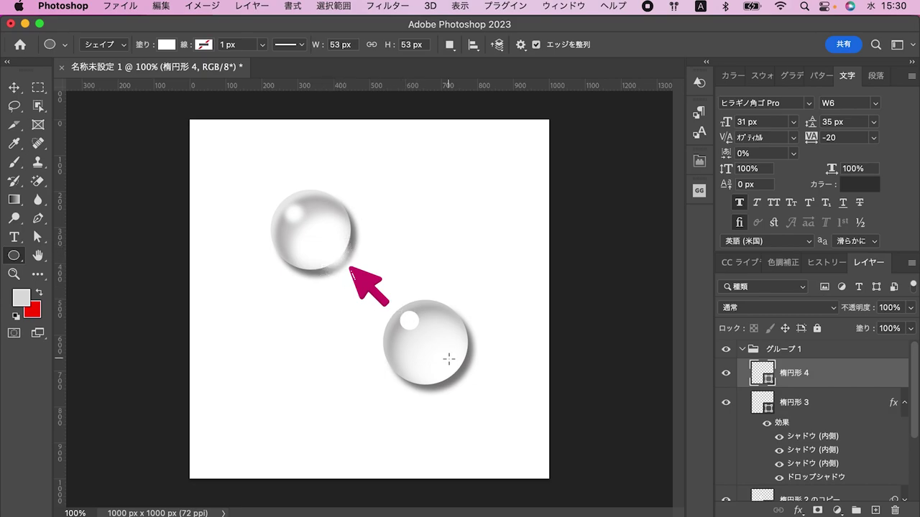
- Draw a 74 px white circle, 楕円形 5, at lower right; convert both circles to smart objects
mouse_move(443, 359)
left_mouse_down()
mouse_move(480, 387)
mouse_move(468, 386)
left_mouse_up()
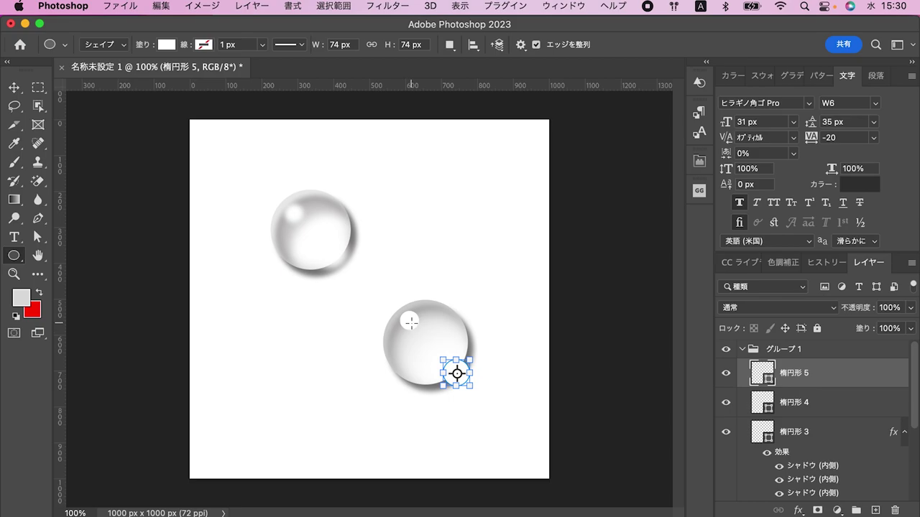
key("v")
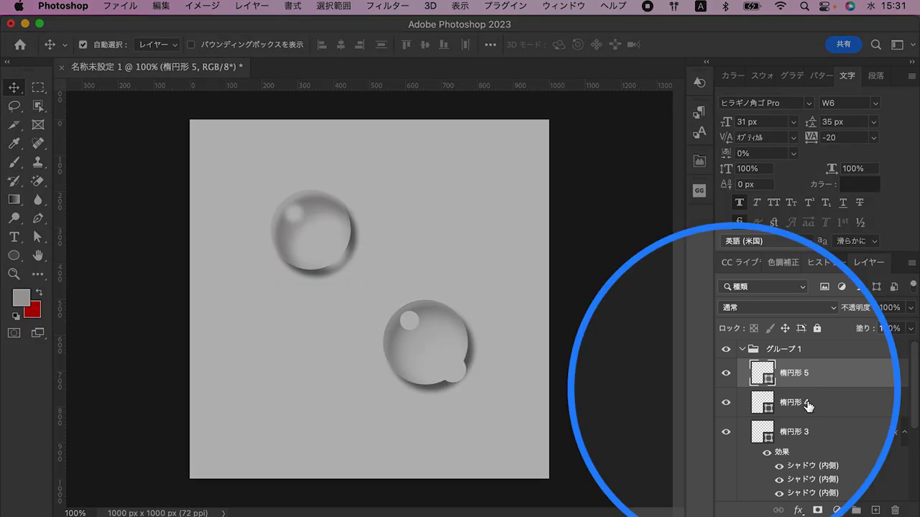
right_click(822, 382)
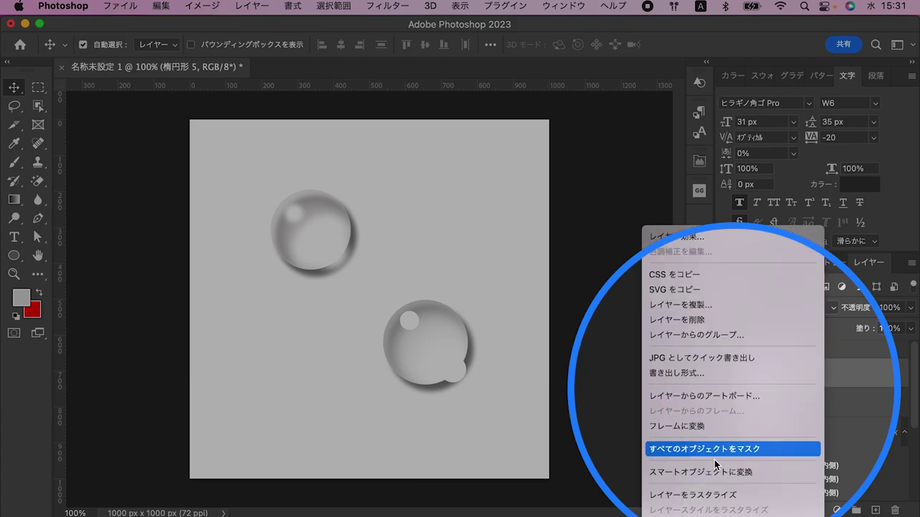
left_click(717, 472)
right_click(840, 409)
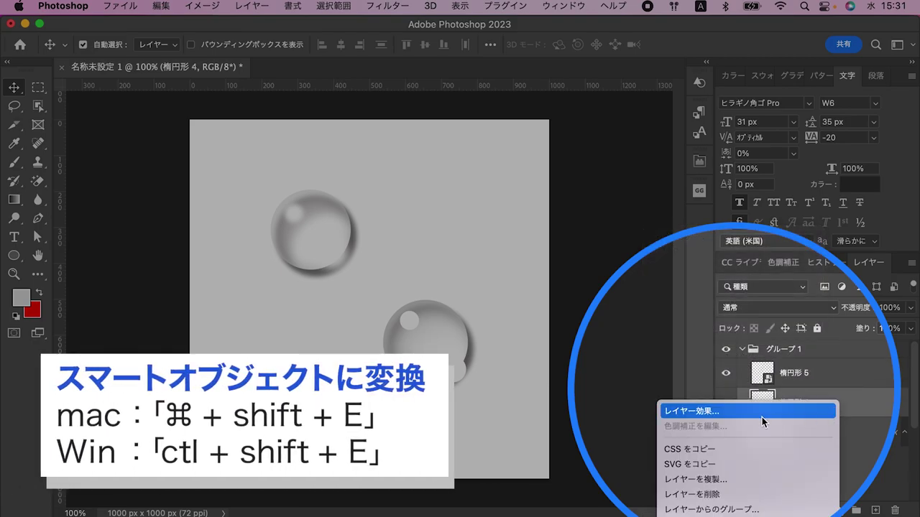
left_click(739, 470)
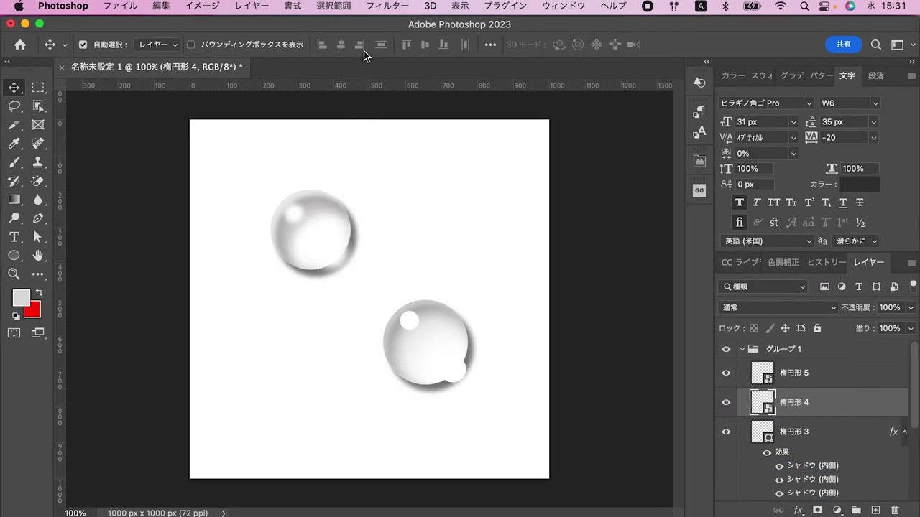
left_click(387, 6)
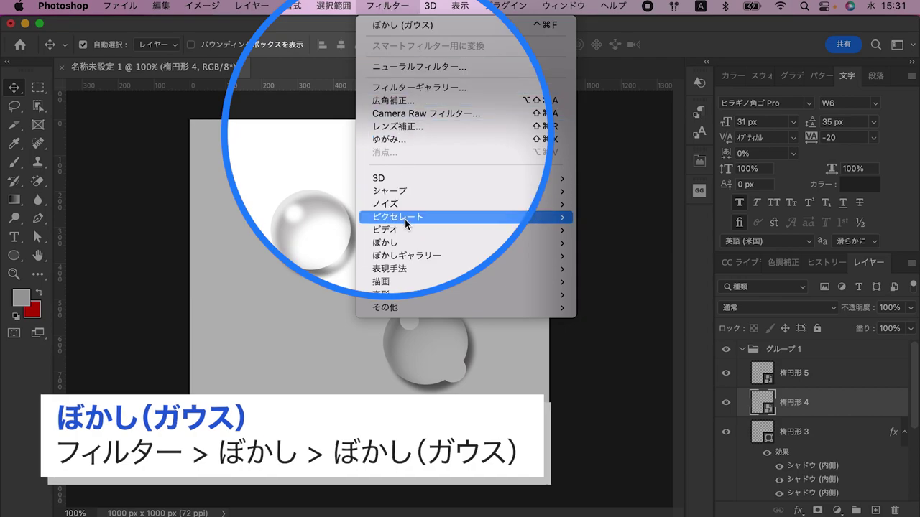
mouse_move(460, 243)
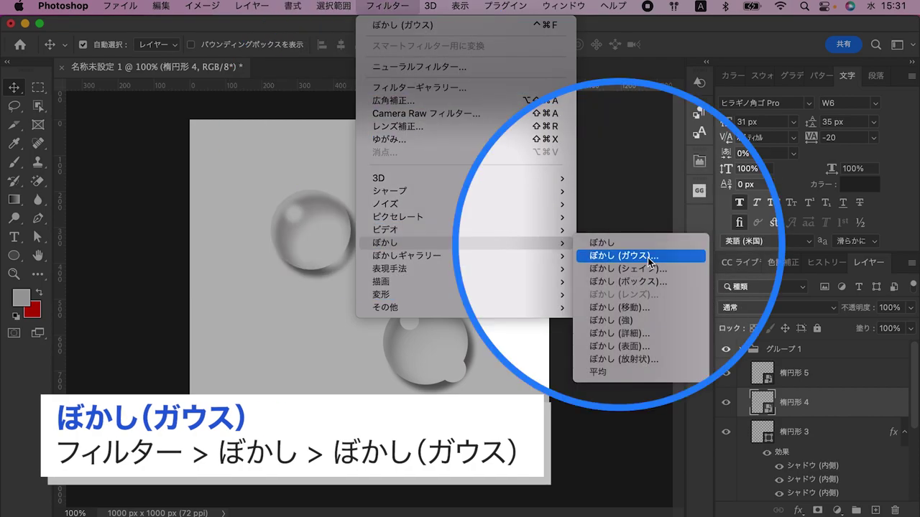
- Apply a 5.4 px Gaussian Blur to the small highlight circle 楕円形 4
left_click(650, 258)
left_click_drag(628, 85, 655, 64)
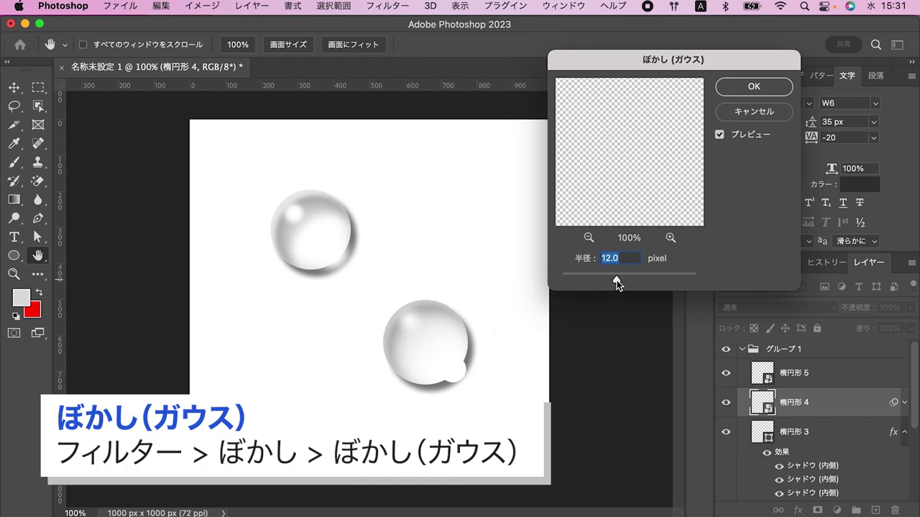
left_click_drag(604, 279, 593, 279)
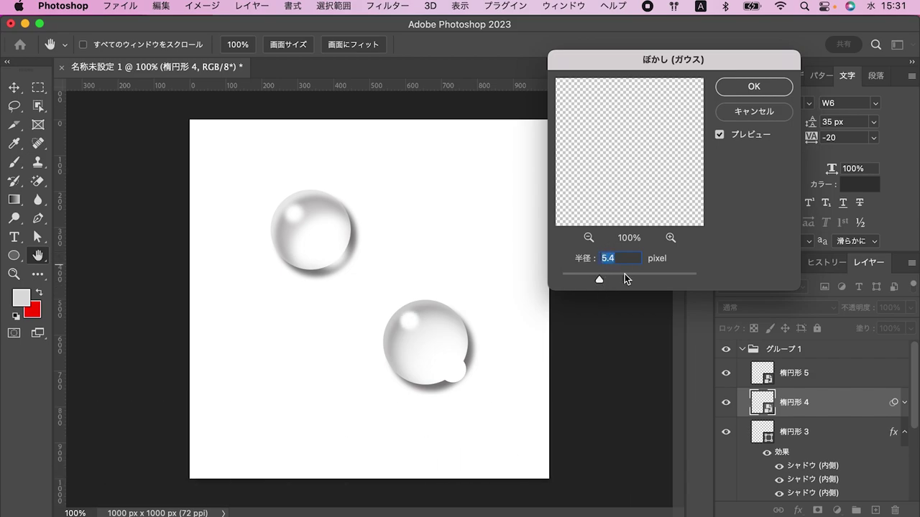
left_click(752, 87)
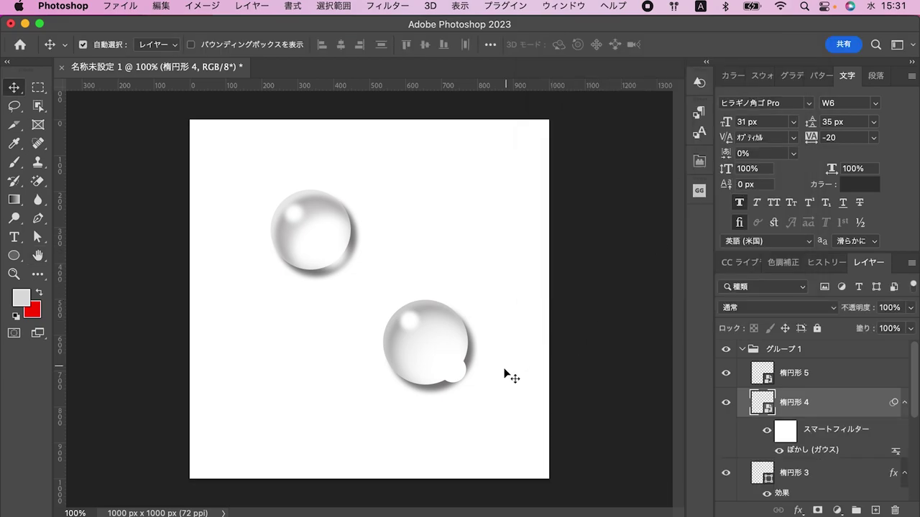
left_click(454, 371)
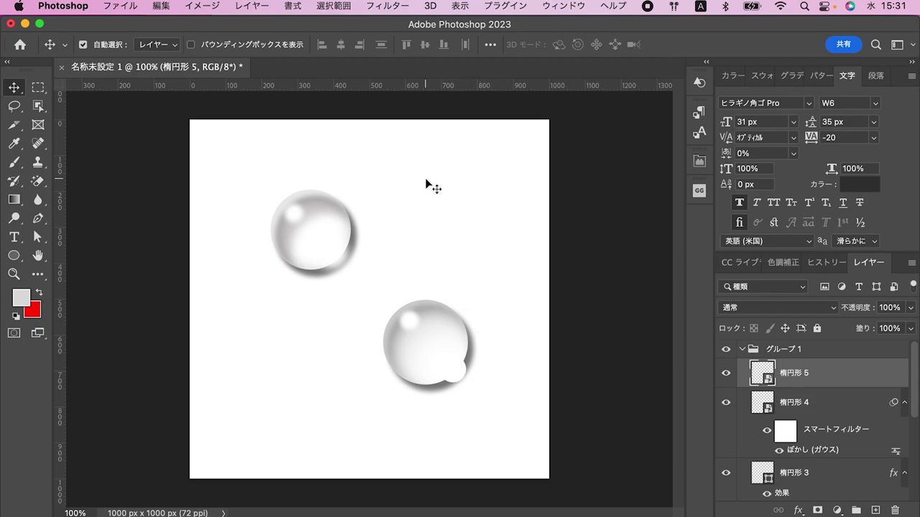
- Give the larger circle layer 楕円形 5 a 14.8 px Gaussian Blur, then deselect it
left_click(381, 7)
mouse_move(386, 243)
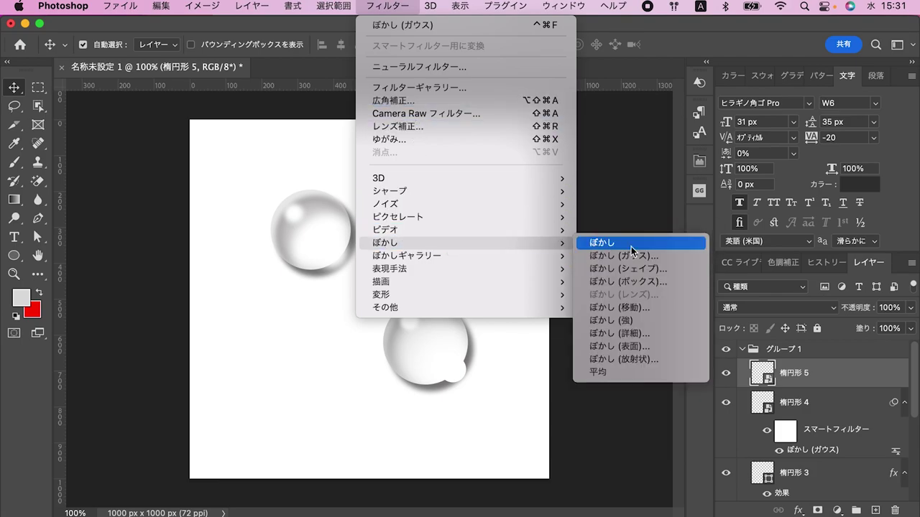
left_click(644, 258)
left_click_drag(599, 279, 618, 279)
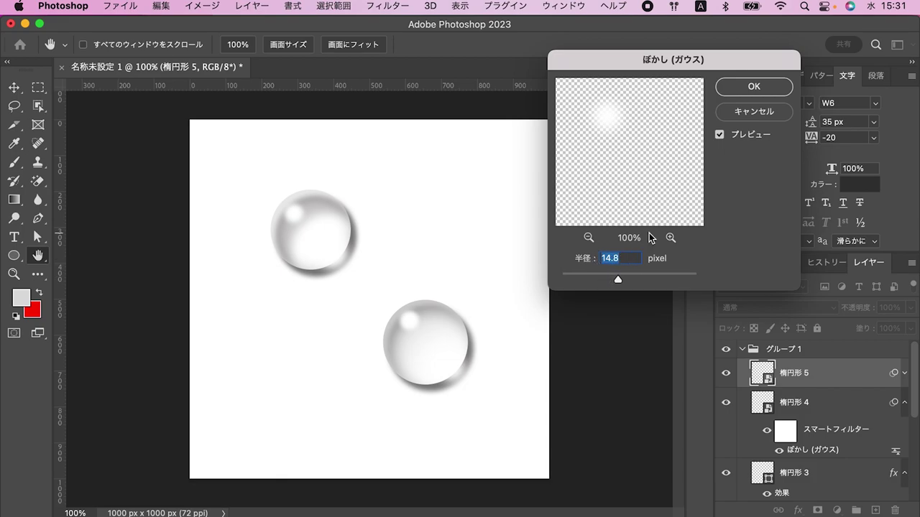
left_click(736, 89)
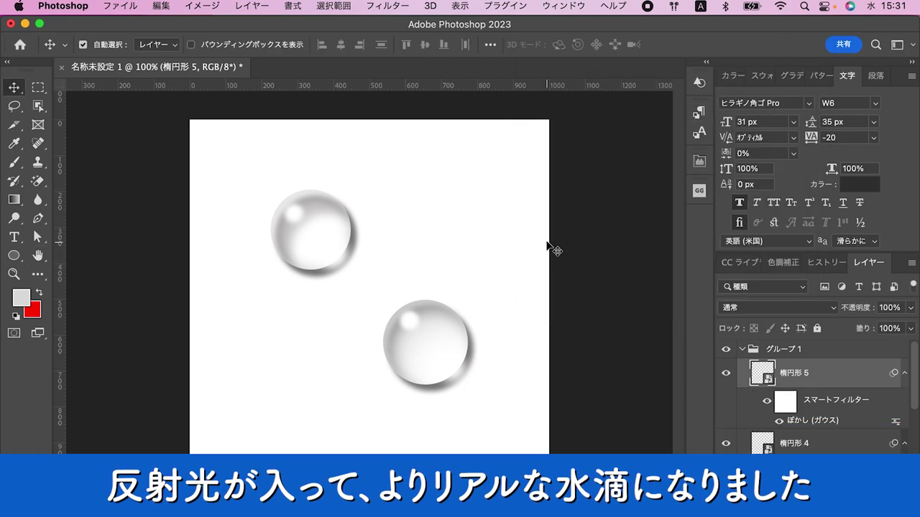
left_click(492, 345)
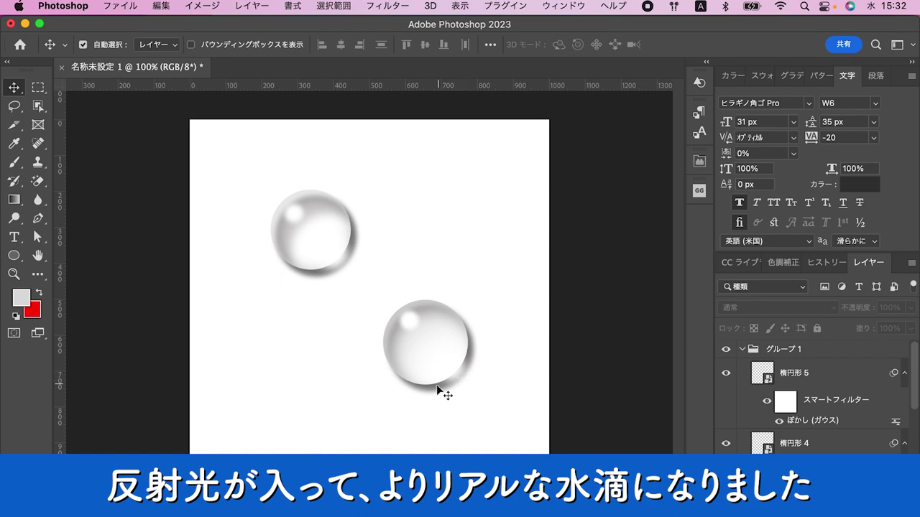